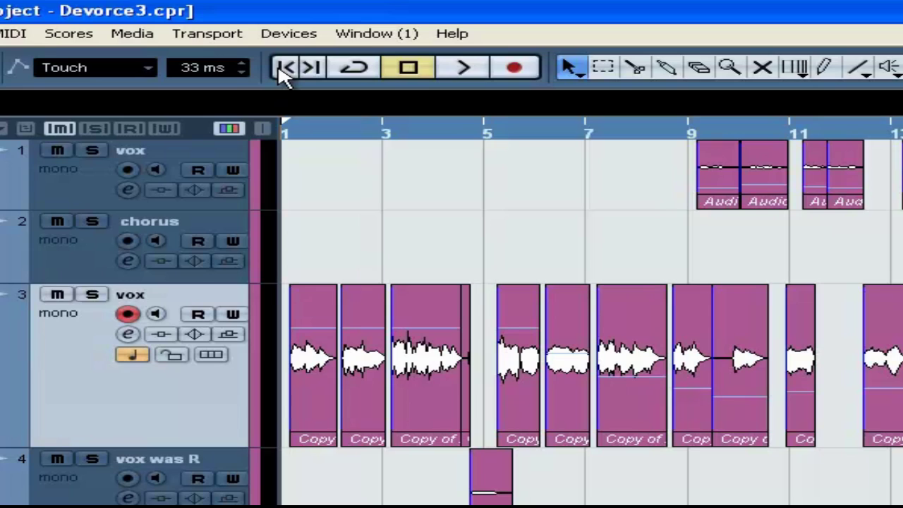
# Step: Play the vocal arrangement from the opening bars and stop around bar 7
pyautogui.press('space')
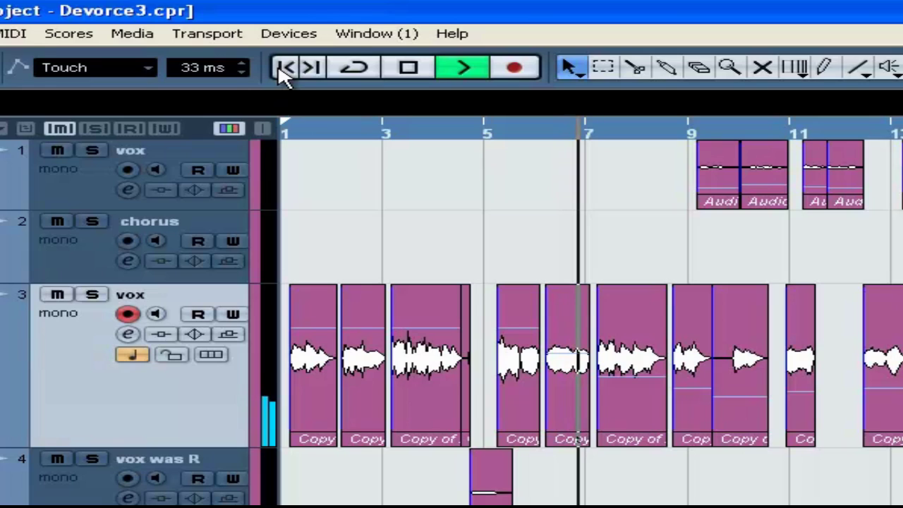
pyautogui.press('space')
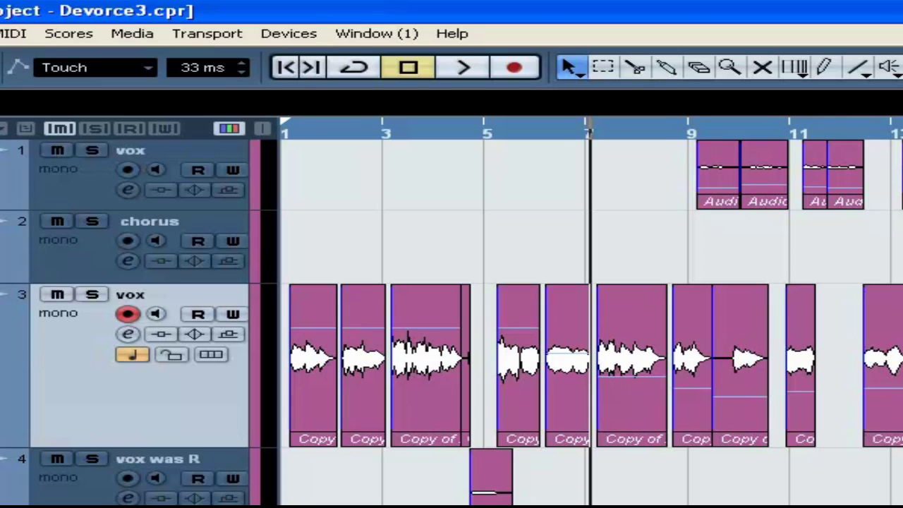
# Step: Solo tracks 1, 3, 4 and 5, covering vox, vox was R and Copy of Audio 2
pyautogui.click(94, 146)
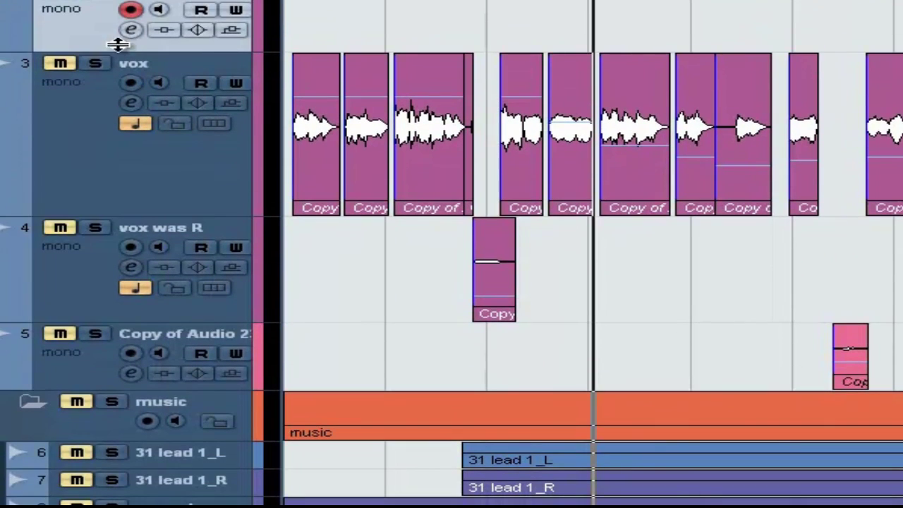
pyautogui.click(94, 268)
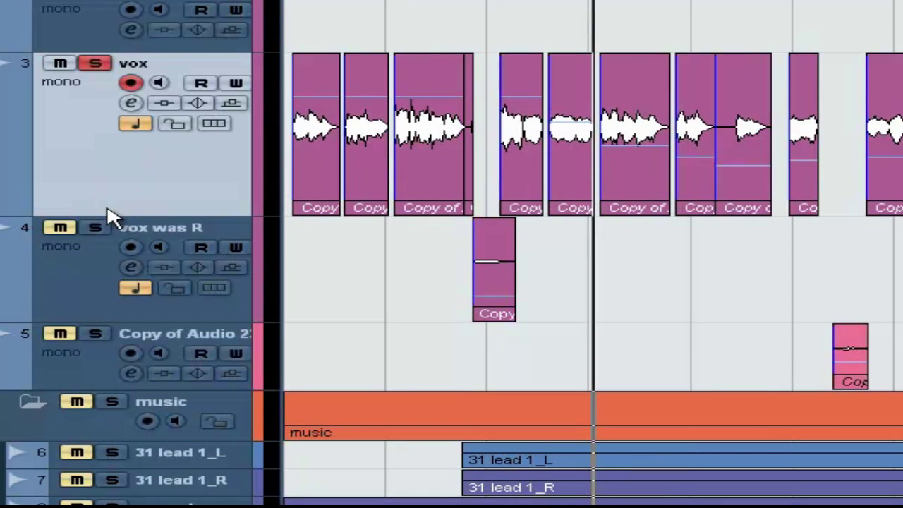
pyautogui.click(93, 228)
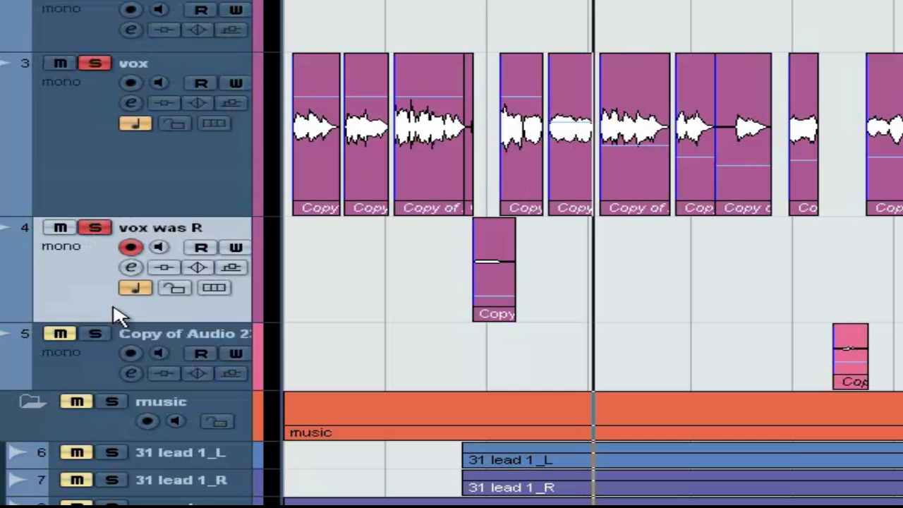
pyautogui.click(97, 335)
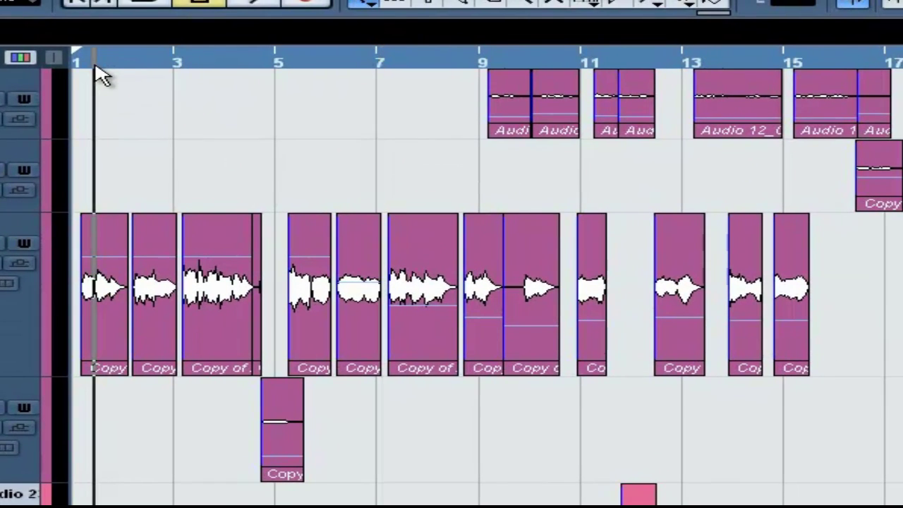
# Step: Play the soloed vocals from bar 1 and stop just short of bar 3
pyautogui.click(74, 11)
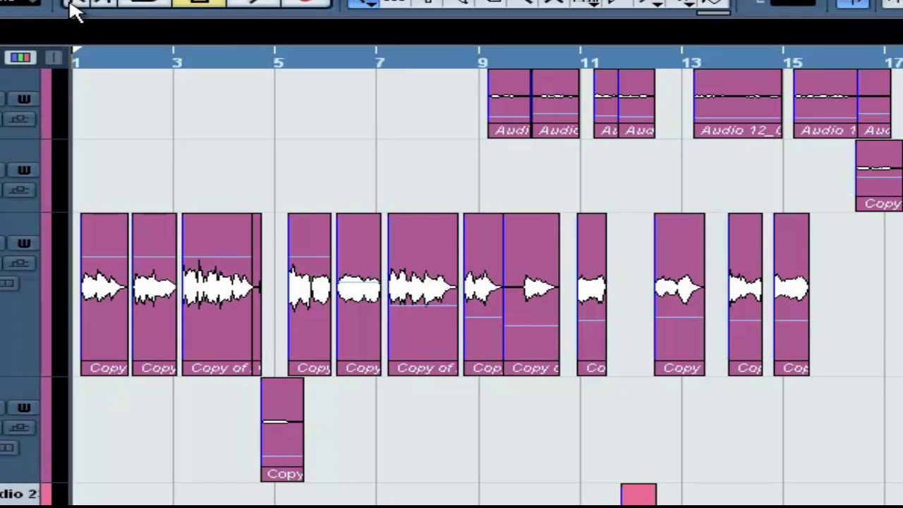
pyautogui.press('space')
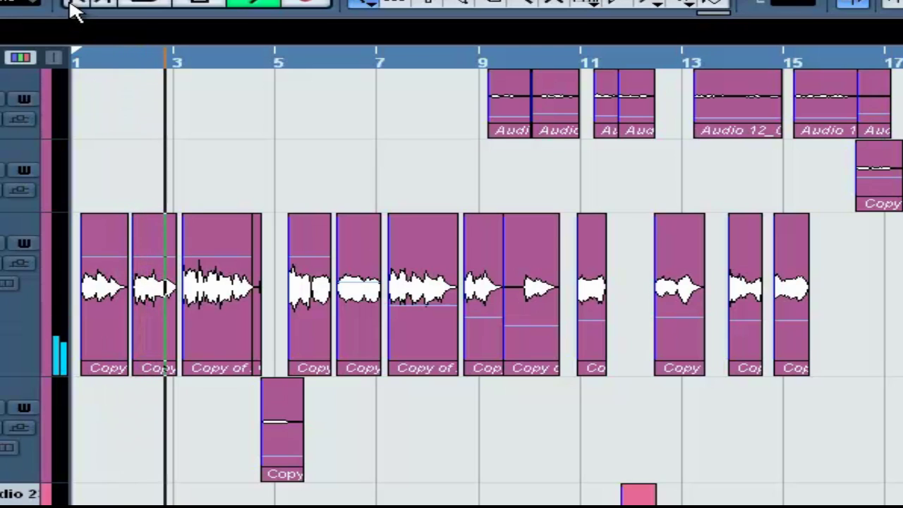
pyautogui.press('space')
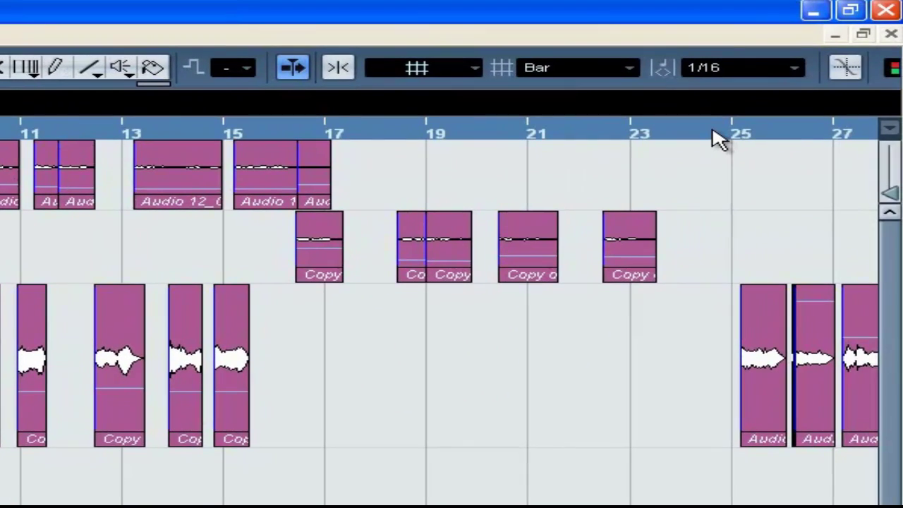
# Step: Place the song position at bar 25, where the next vox events begin, scrolling right
pyautogui.click(712, 134)
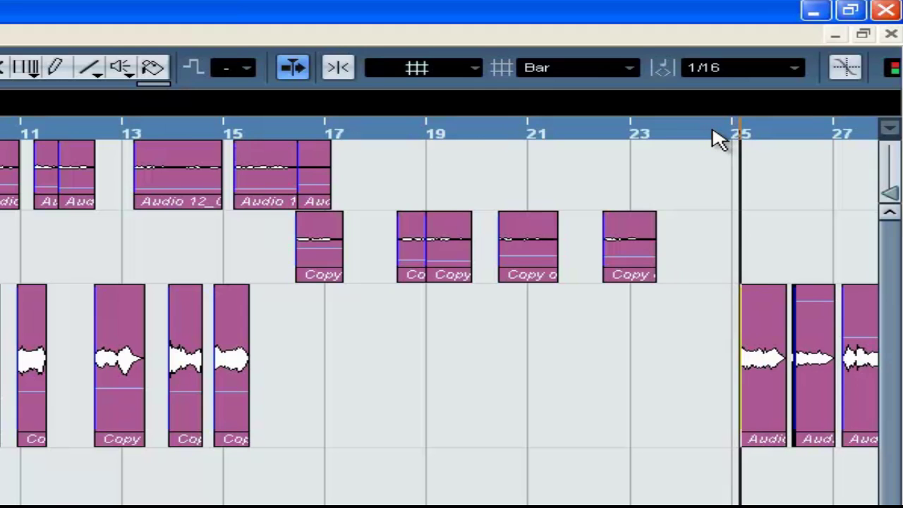
pyautogui.hscroll(5, 718, 139)
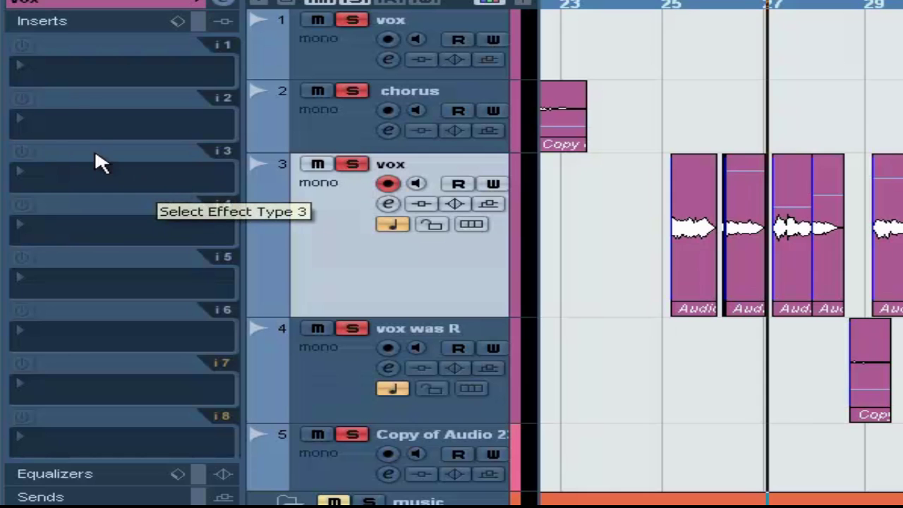
# Step: Bring up the Waves > Mono plug-in list for the vox track's insert slot 1
pyautogui.click(73, 68)
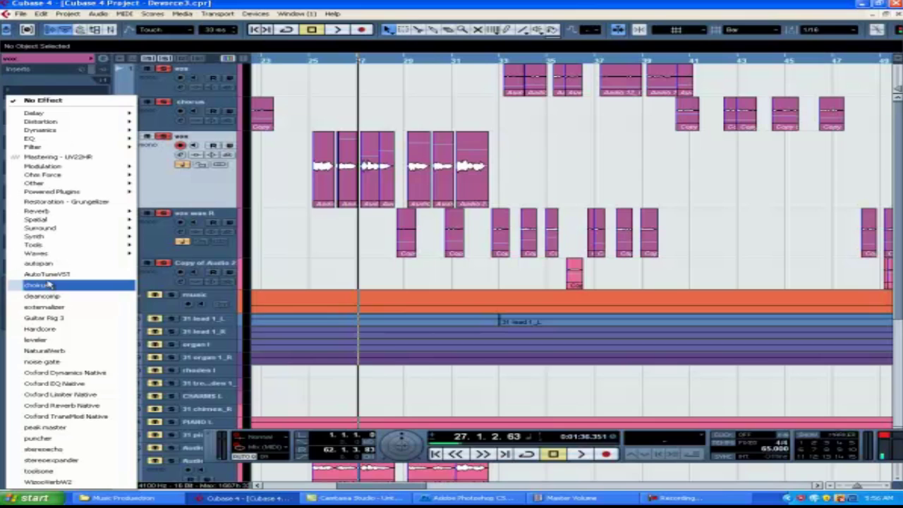
pyautogui.moveTo(49, 256)
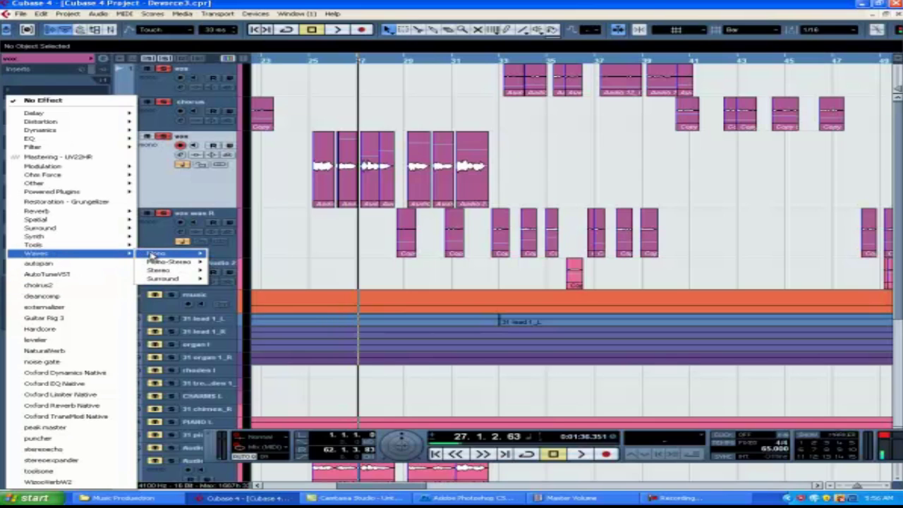
pyautogui.moveTo(152, 255)
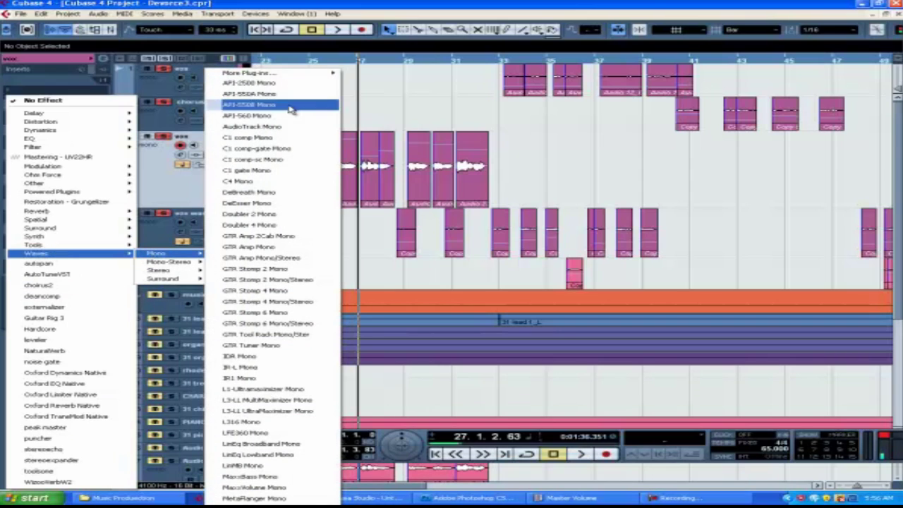
pyautogui.moveTo(290, 79)
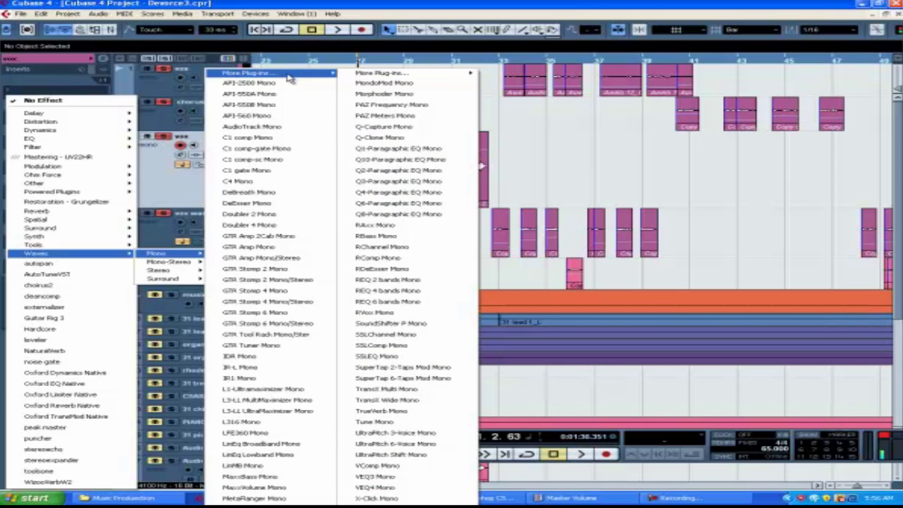
# Step: Load PAZ Frequency Mono into insert slot 1 and reposition its window fully into view
pyautogui.click(391, 107)
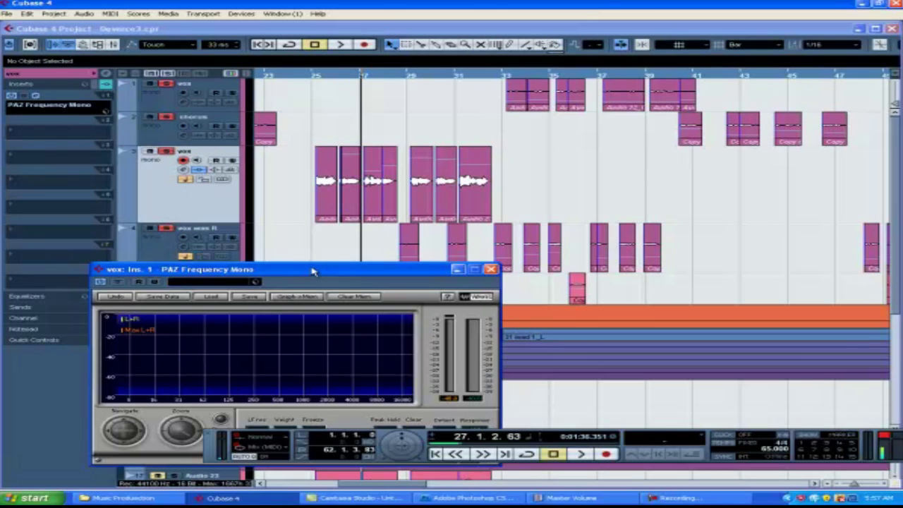
pyautogui.moveTo(314, 266); pyautogui.dragTo(368, 179)
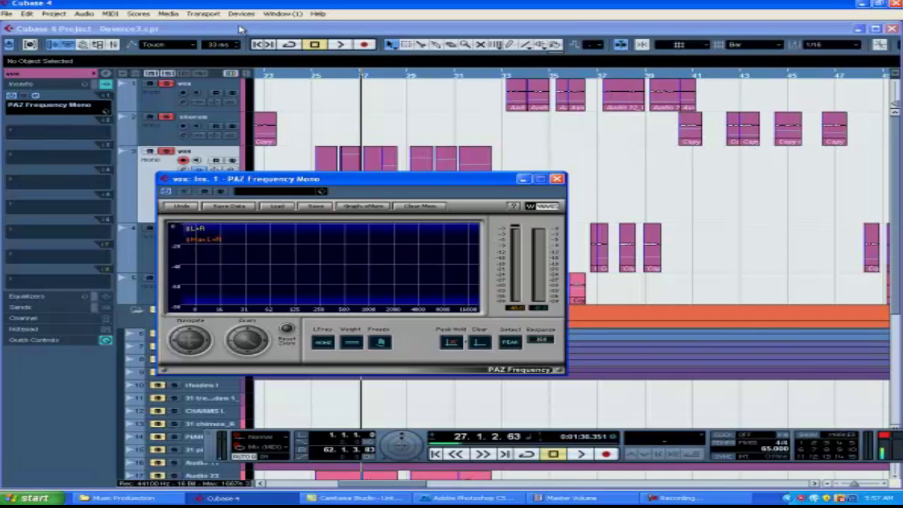
pyautogui.click(257, 45)
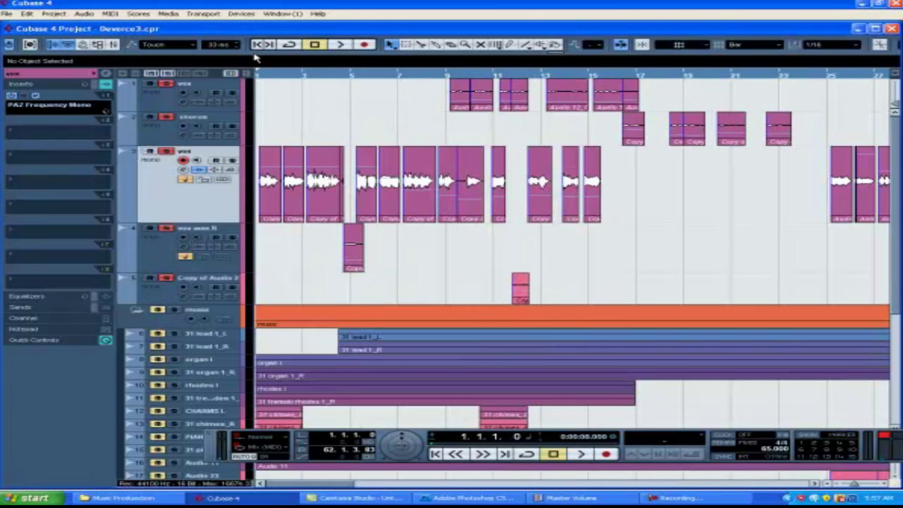
# Step: Reopen the PAZ Frequency Mono window and play the vocals through it, then stop
pyautogui.click(37, 98)
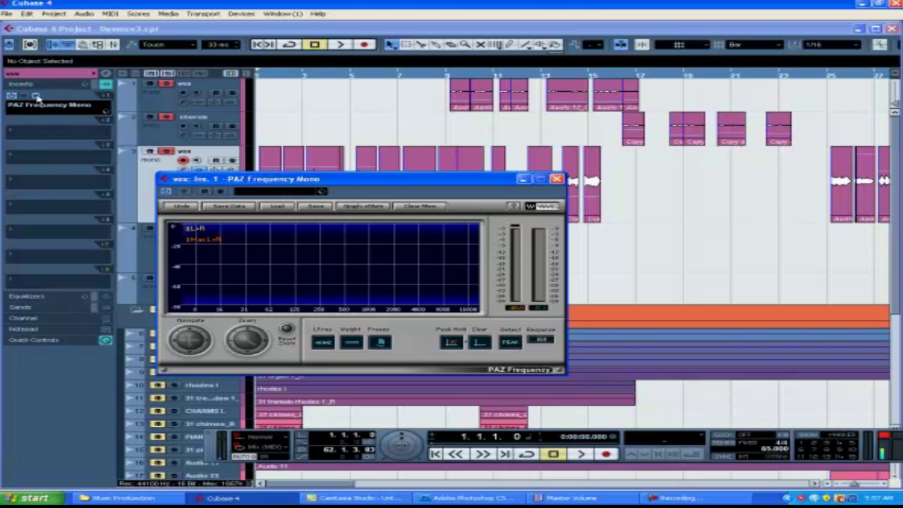
pyautogui.press('space')
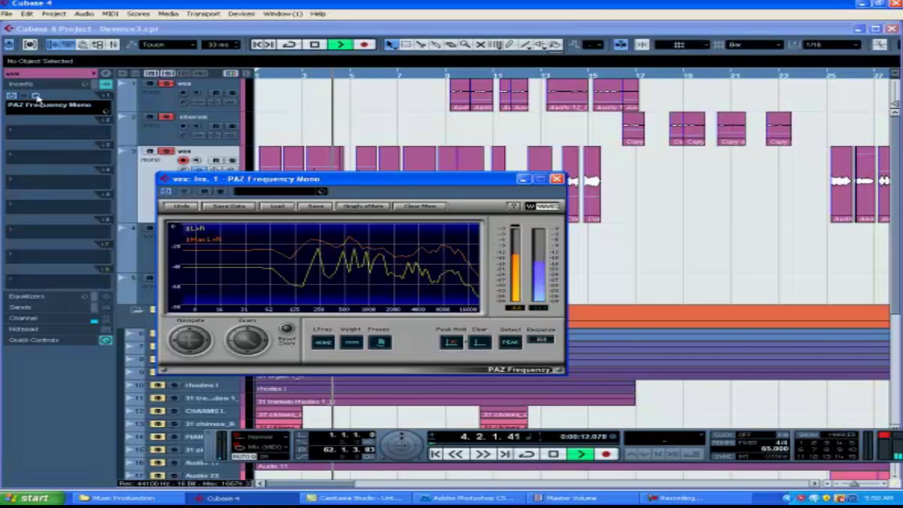
pyautogui.press('space')
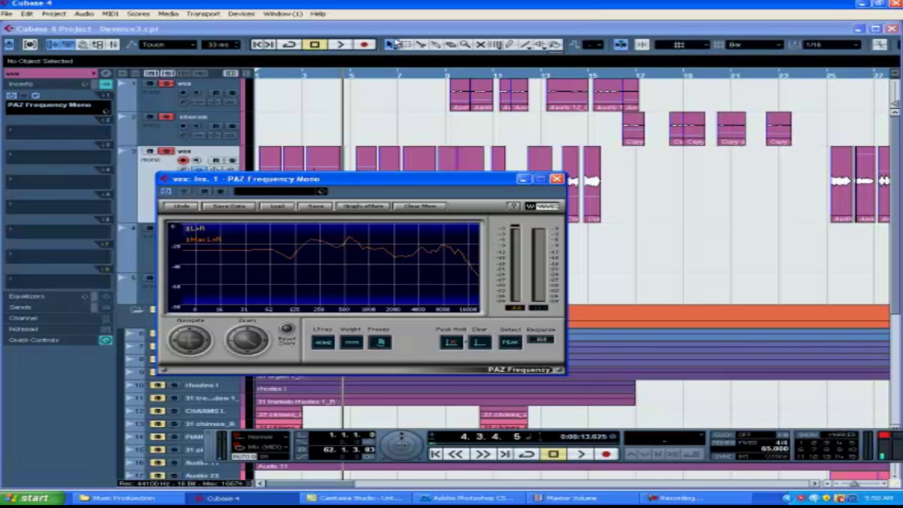
# Step: Replay the vocal from around bar 24 with PAZ open, stopping near bar 27 to hold the peak curve
pyautogui.click(815, 79)
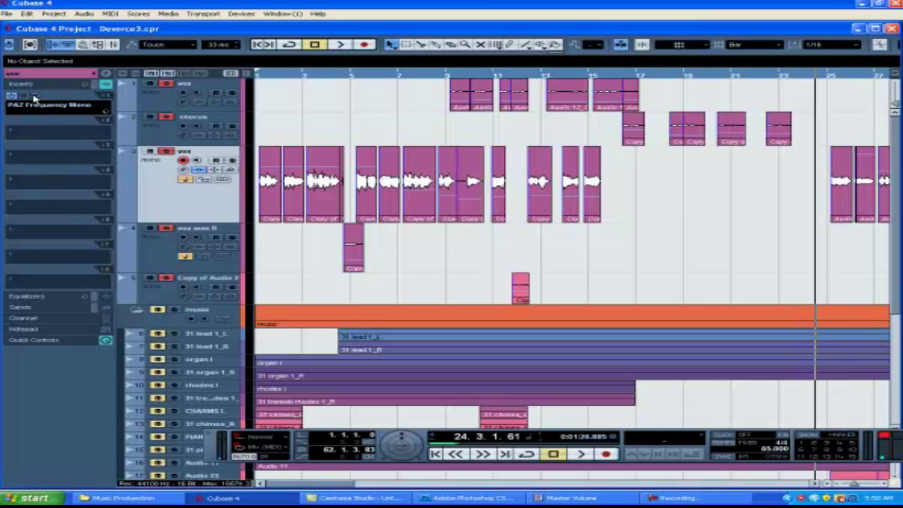
pyautogui.click(33, 97)
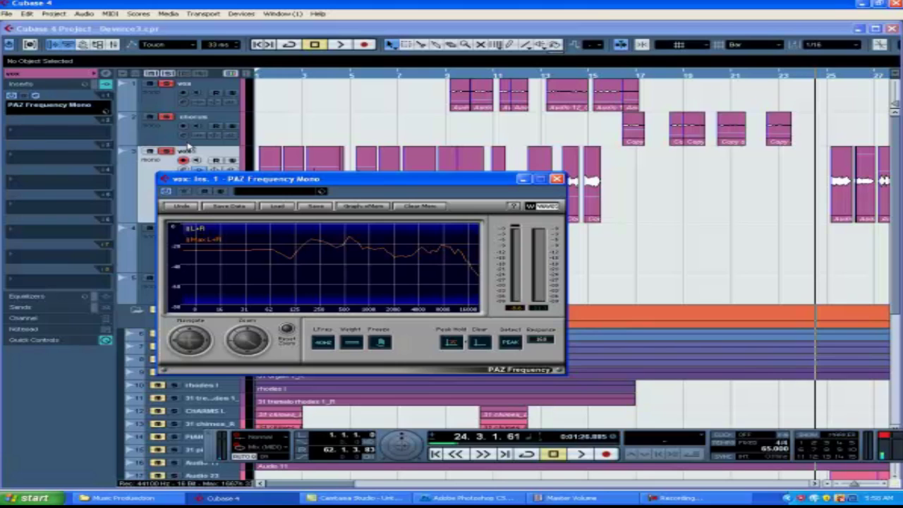
pyautogui.press('space')
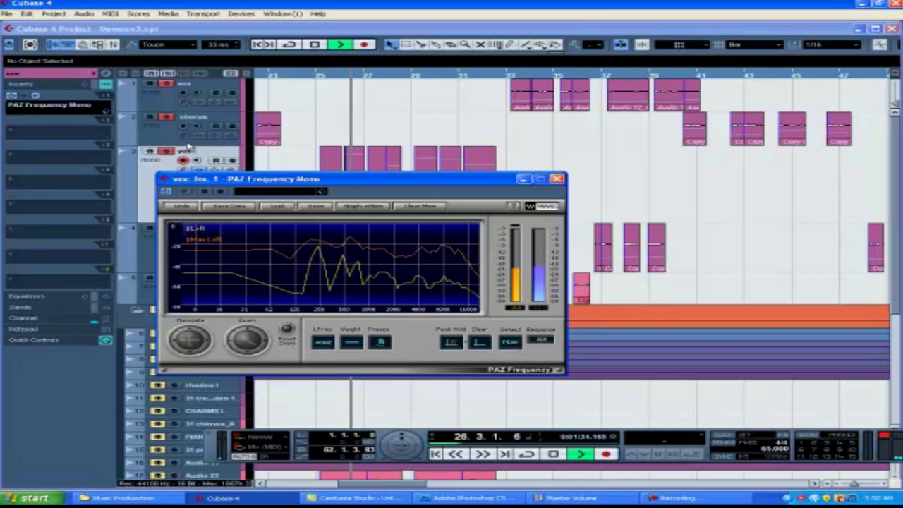
pyautogui.press('space')
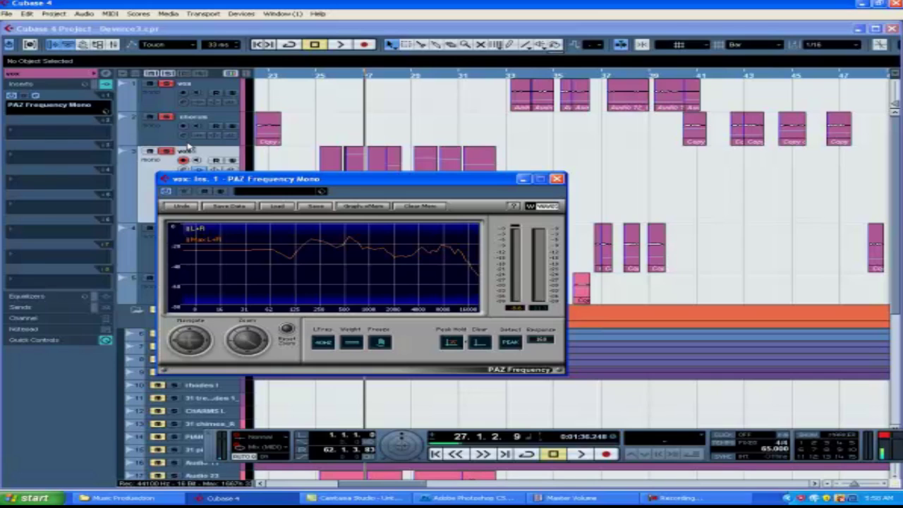
# Step: Hide PAZ, select all seven vox clips and raise their volume handles about 3 dB
pyautogui.click(524, 179)
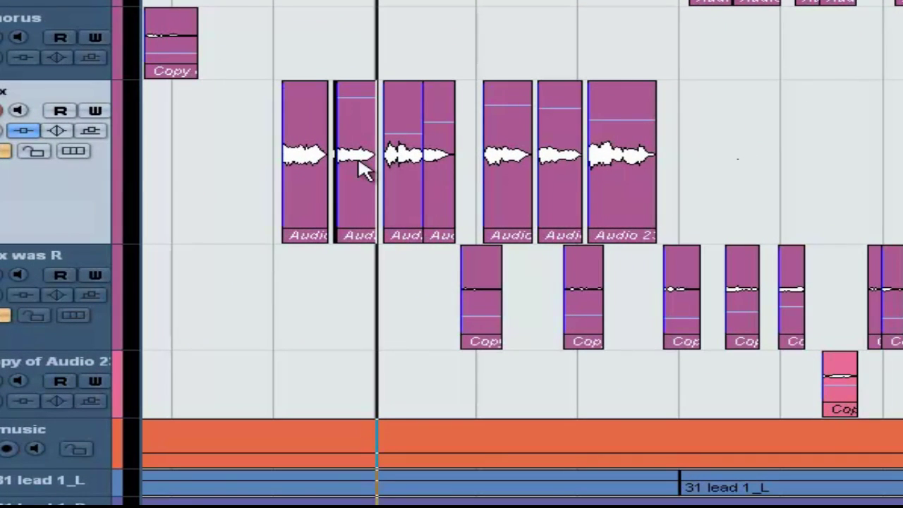
pyautogui.moveTo(357, 168); pyautogui.dragTo(148, 172)
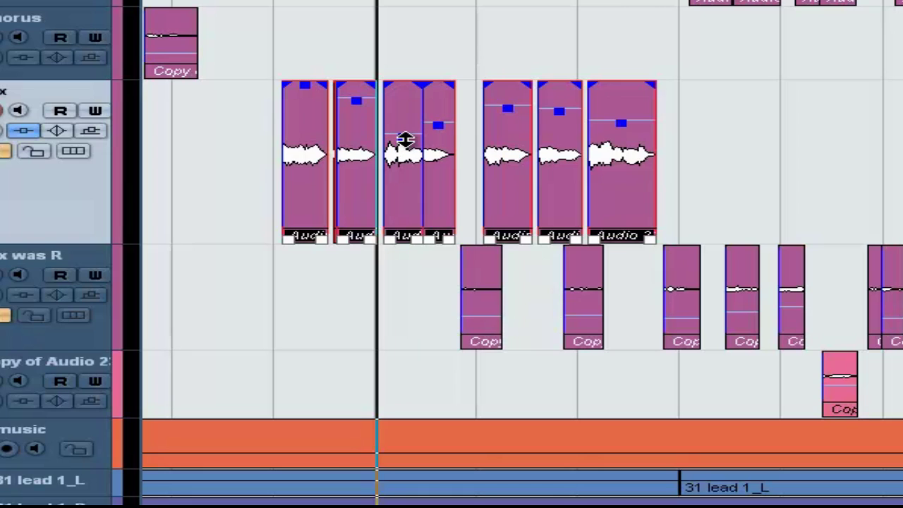
pyautogui.moveTo(405, 139); pyautogui.dragTo(404, 105)
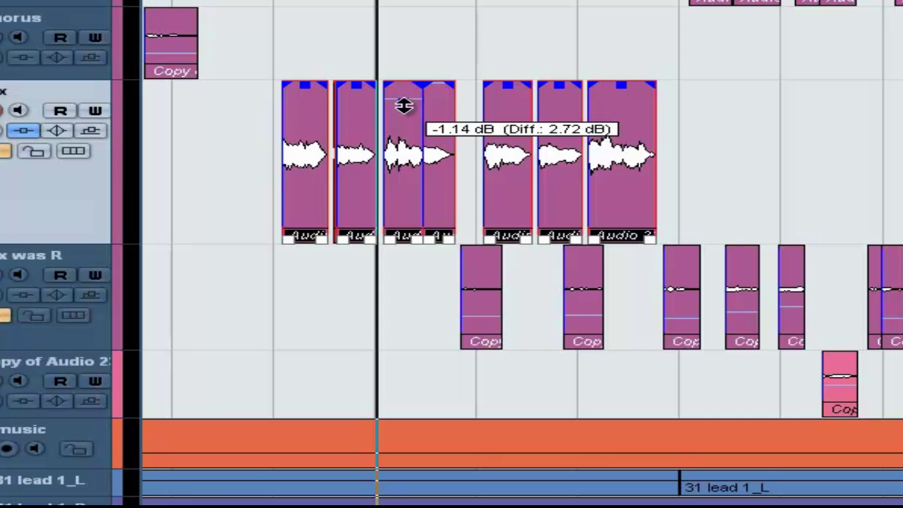
pyautogui.moveTo(404, 105); pyautogui.dragTo(404, 100)
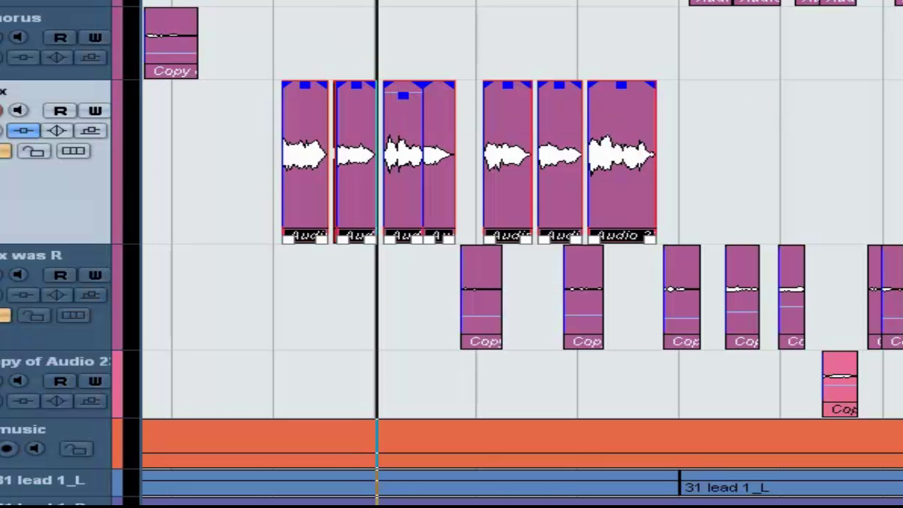
# Step: Play the louder clips with the PAZ analyzer open, then stop and return to the arrange window
pyautogui.press('space')
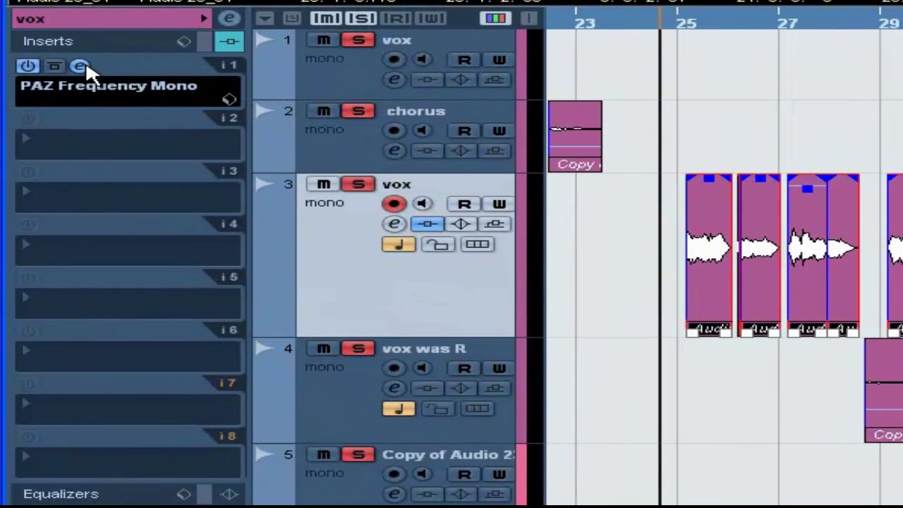
pyautogui.click(81, 66)
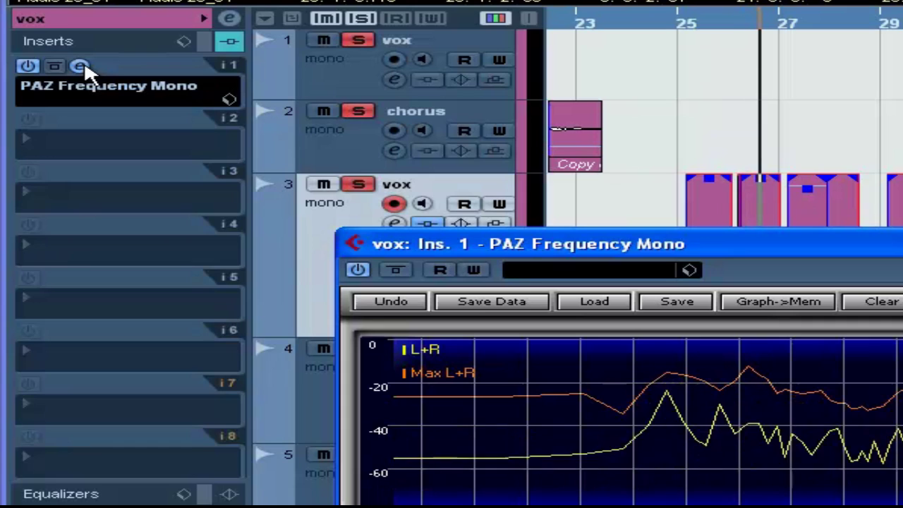
pyautogui.press('space')
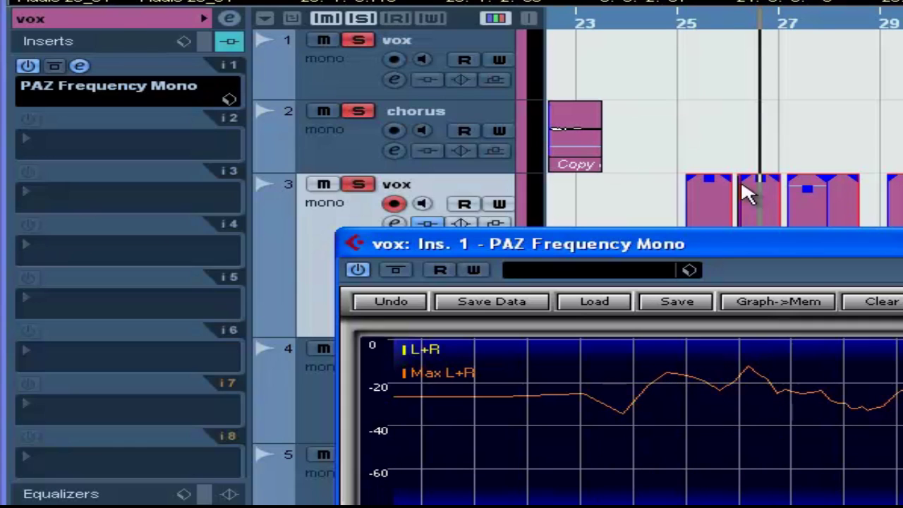
pyautogui.click(713, 205)
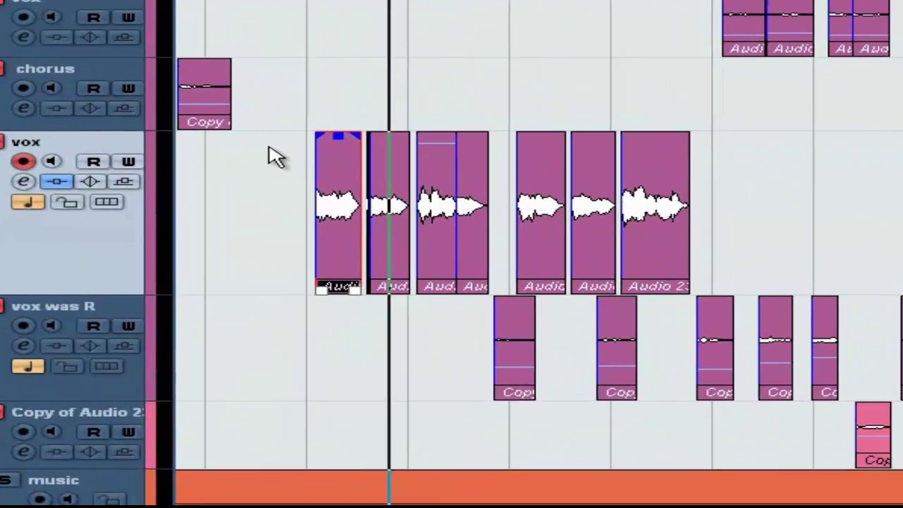
# Step: Select the seven vox clips and lift their clip volume to 0.95 dB, a 1.67 dB gain
pyautogui.moveTo(639, 205); pyautogui.dragTo(902, 216)
pyautogui.moveTo(560, 156); pyautogui.dragTo(544, 141)
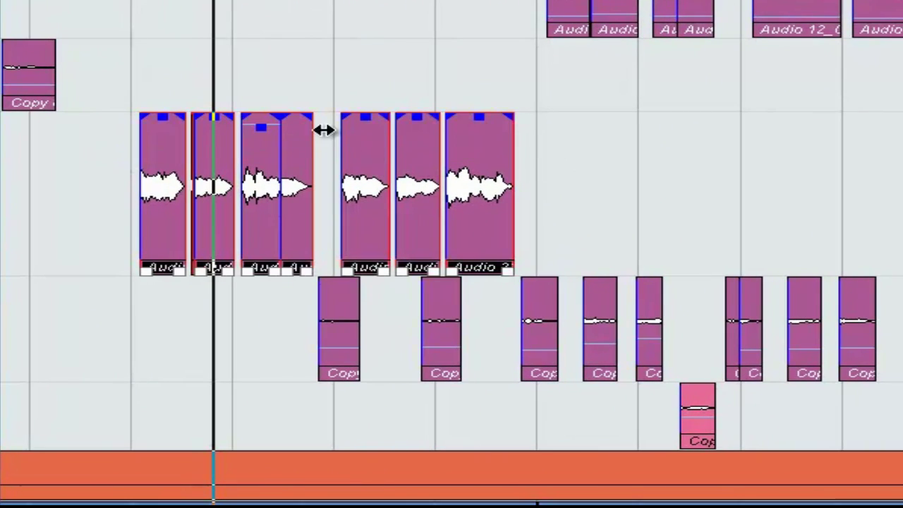
pyautogui.moveTo(262, 126); pyautogui.dragTo(262, 99)
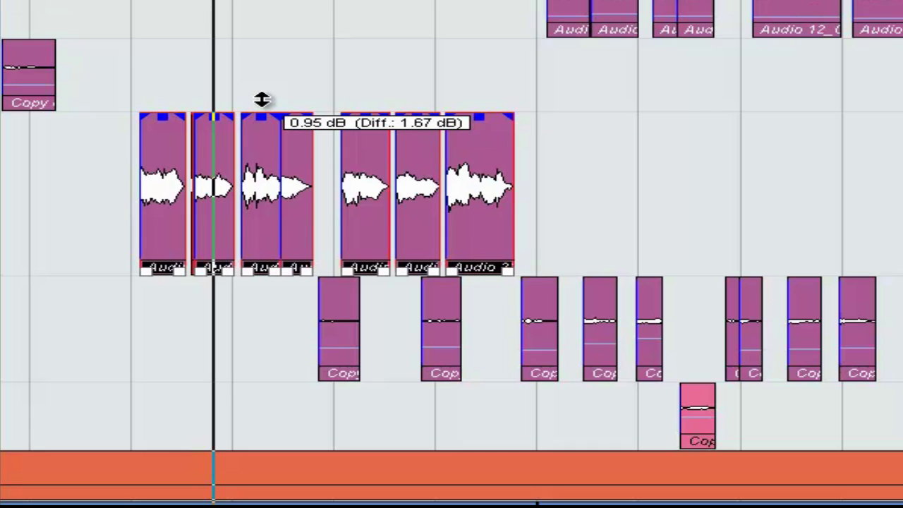
pyautogui.moveTo(262, 99); pyautogui.dragTo(261, 99)
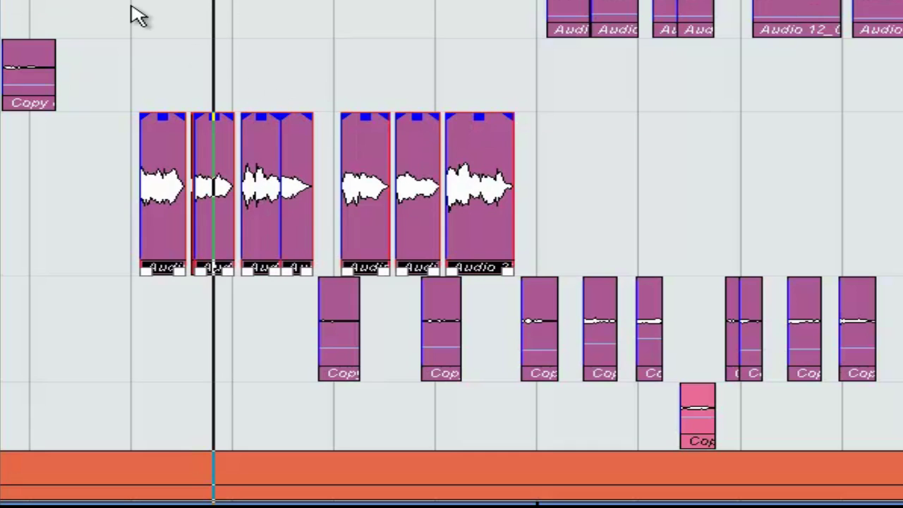
pyautogui.press('space')
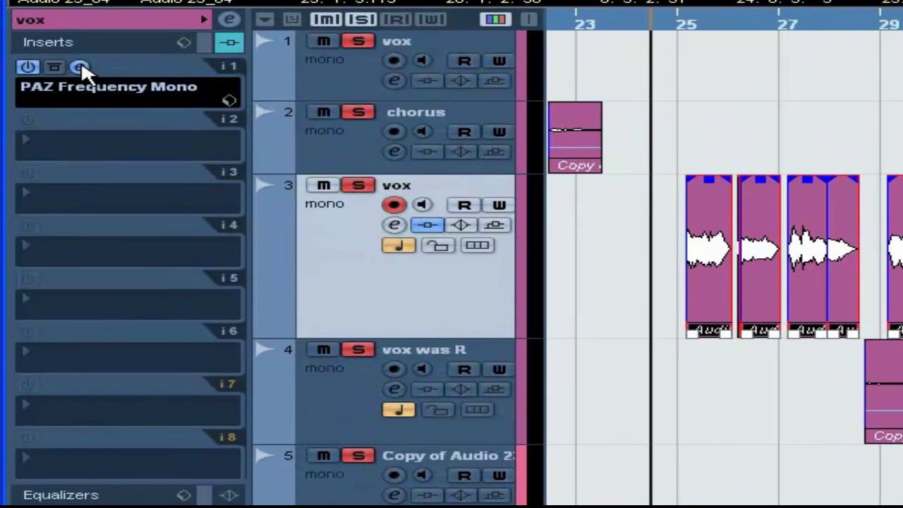
pyautogui.click(81, 68)
pyautogui.click(80, 67)
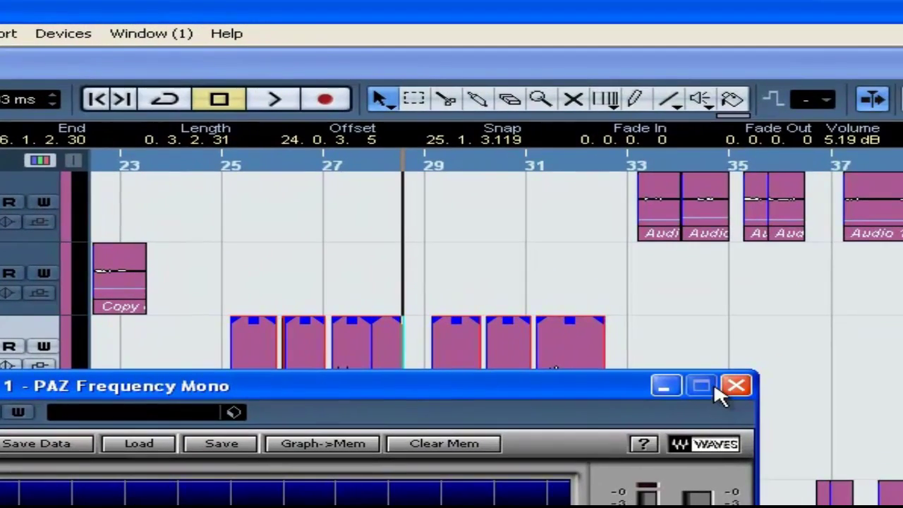
pyautogui.click(665, 387)
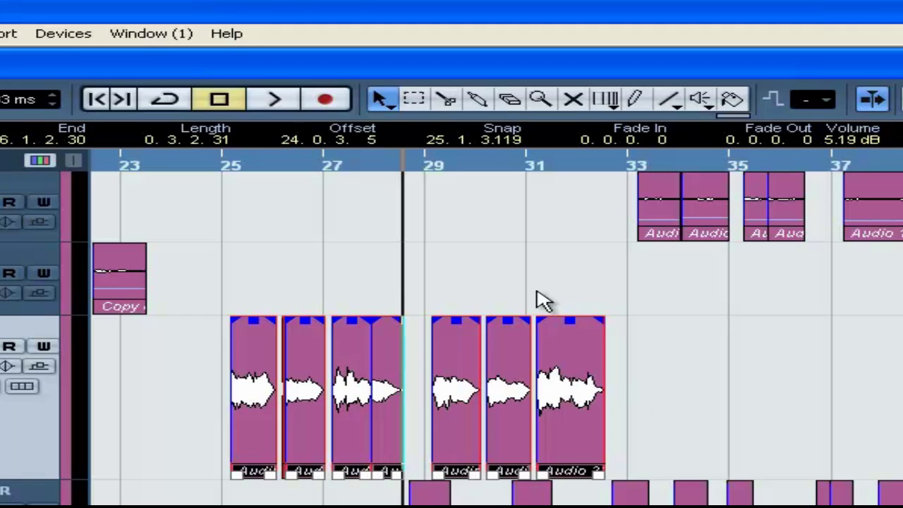
# Step: Play the vocal from bar 1, stop, then show the Mixer's insert rack with F3
pyautogui.click(98, 101)
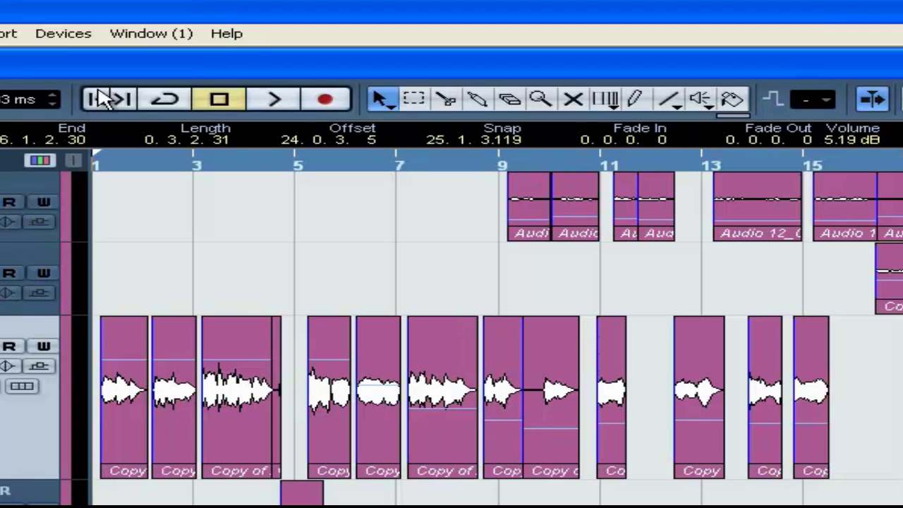
pyautogui.click(103, 99)
pyautogui.press('space')
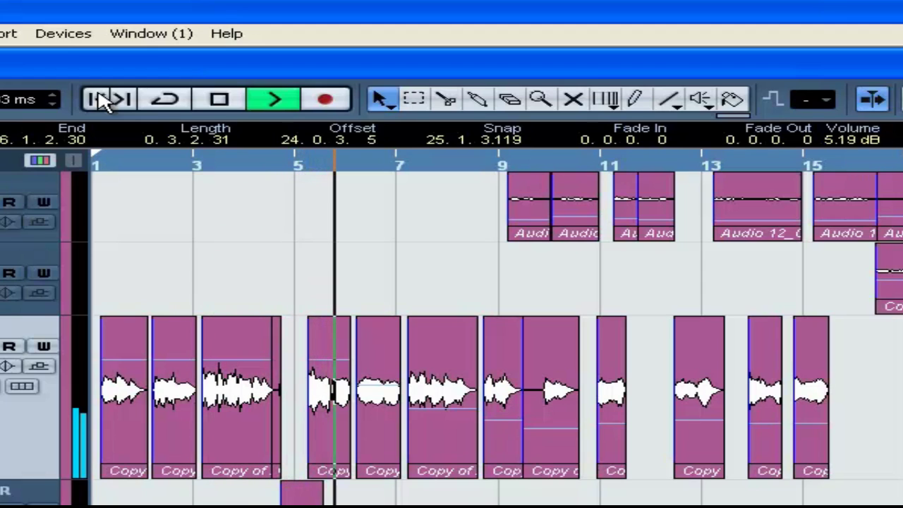
pyautogui.press('space')
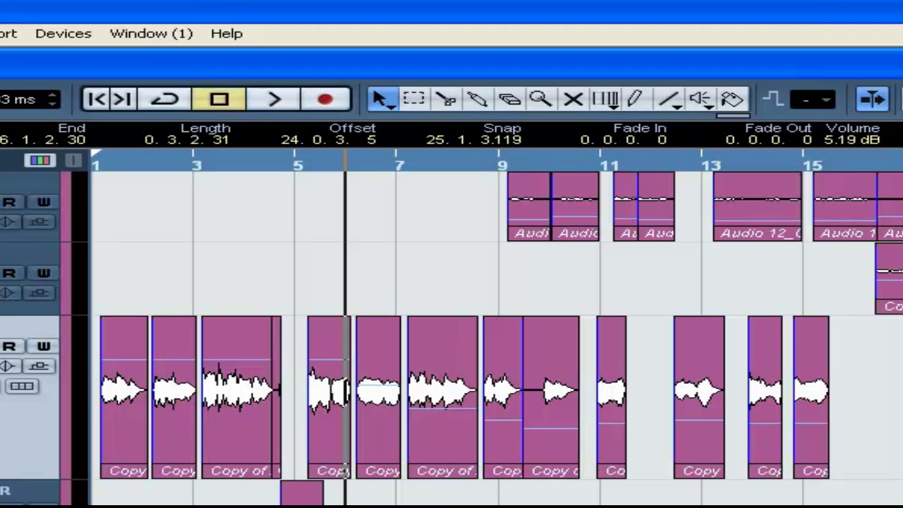
pyautogui.press('F3')
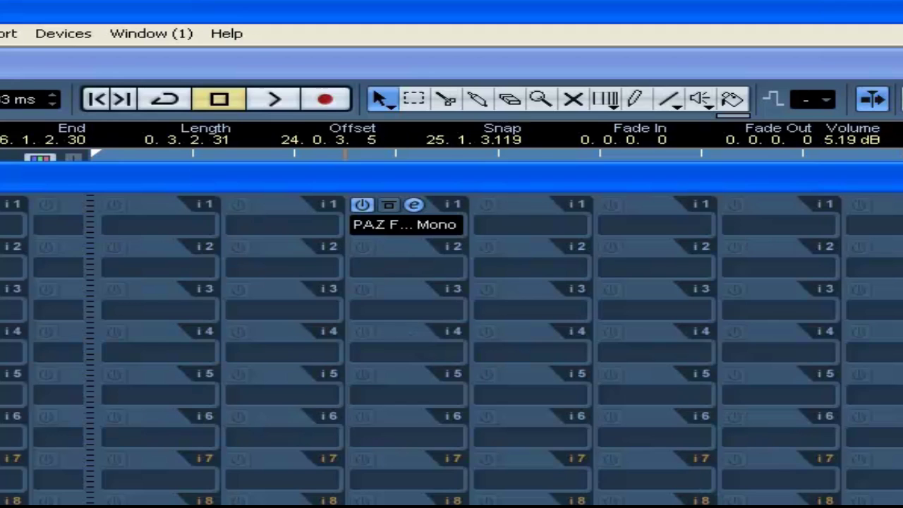
# Step: Return to the project window, set the cursor near bar 1, and expand the vox channel strip in the Inspector
pyautogui.press('F3')
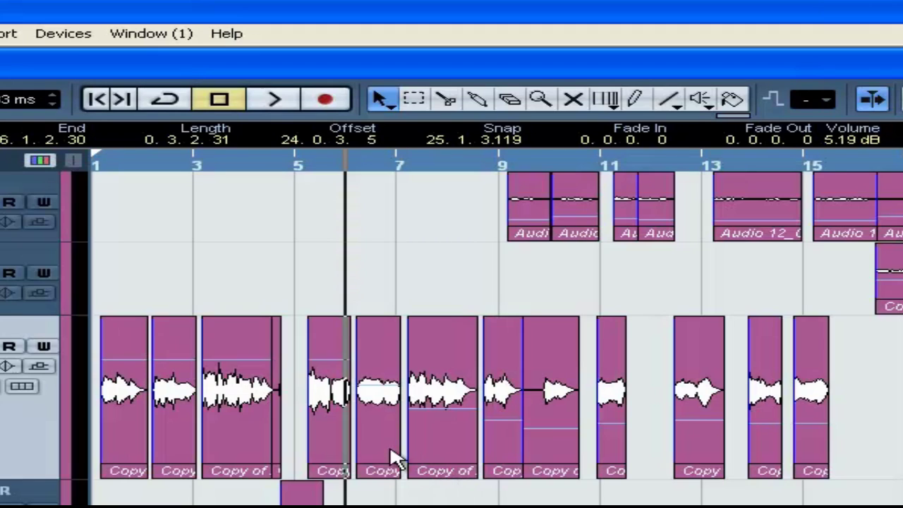
pyautogui.click(120, 166)
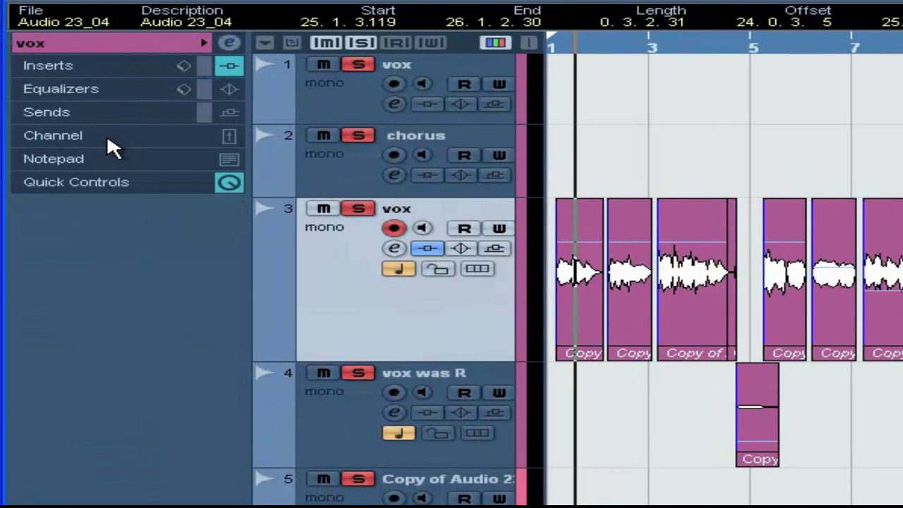
pyautogui.click(107, 138)
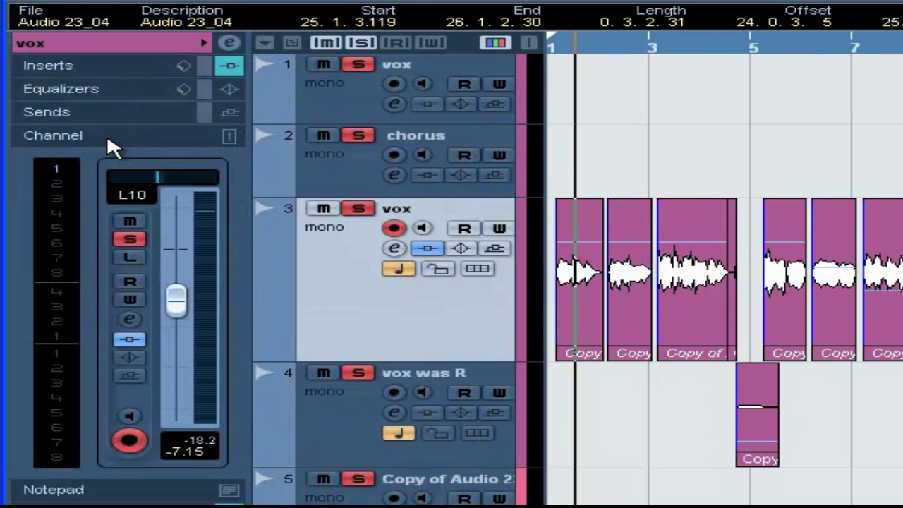